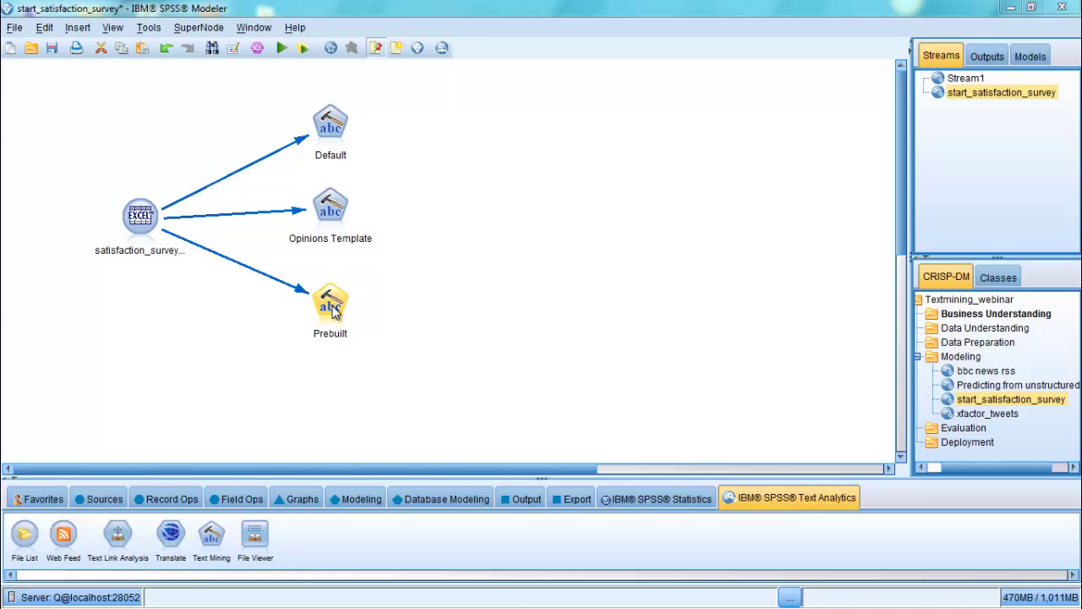
- Open the Prebuilt node's settings and run it to extract concepts and build categories
{"action": "right_click", "coordinate": [333, 309]}
{"action": "left_click", "coordinate": [381, 13]}
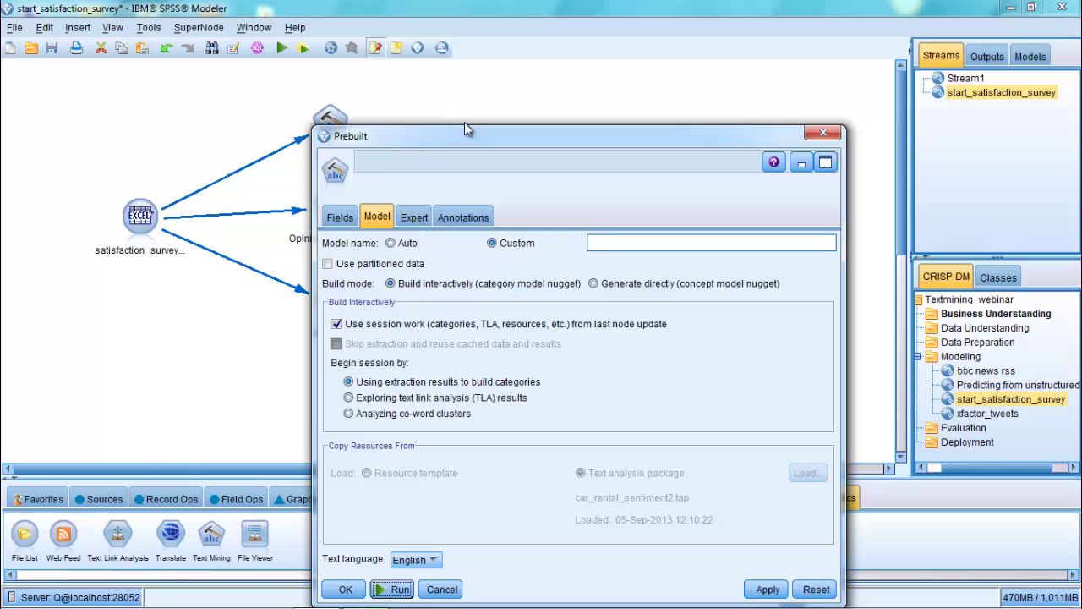
{"action": "left_click_drag", "start_coordinate": [465, 135], "coordinate": [381, 28]}
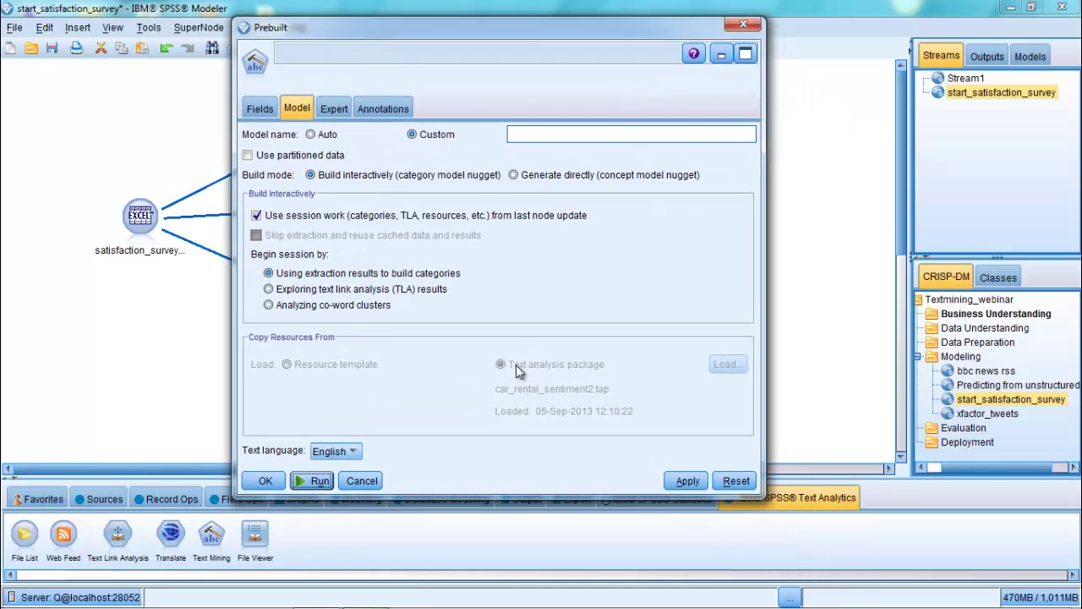
{"action": "left_click", "coordinate": [320, 481]}
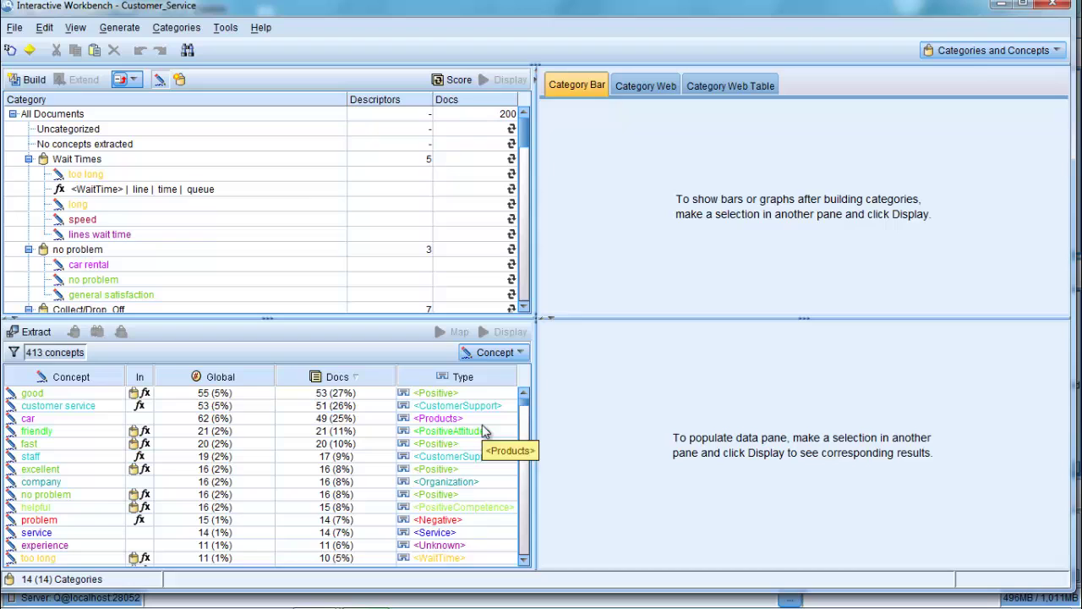
- Collapse the first ten categories, from Wait Times through Positive Customer Service
{"action": "left_click", "coordinate": [28, 159]}
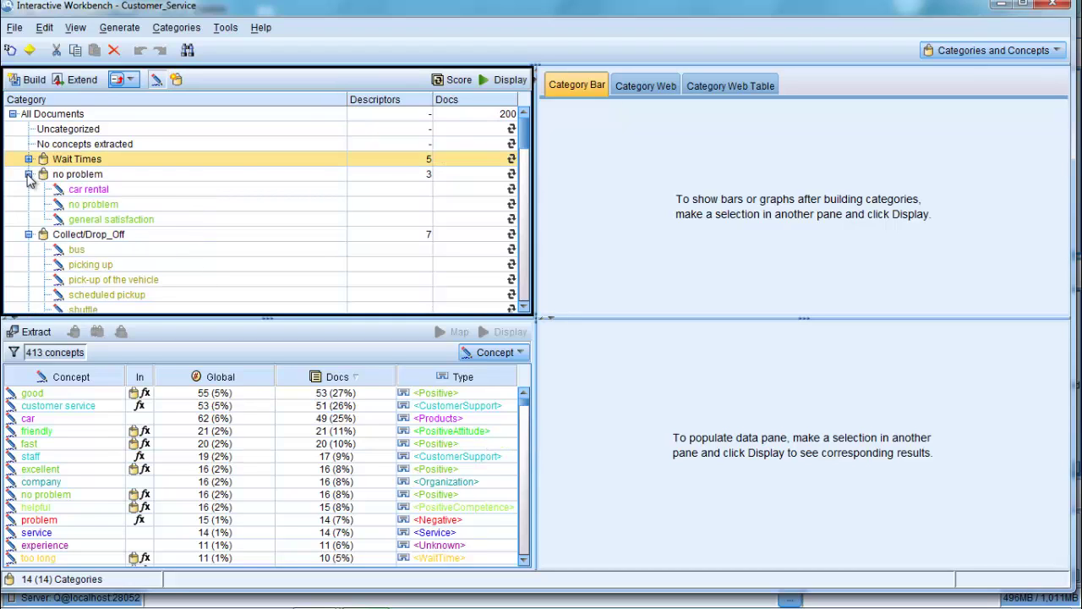
{"action": "left_click", "coordinate": [27, 173]}
{"action": "left_click", "coordinate": [27, 188]}
{"action": "left_click", "coordinate": [28, 204]}
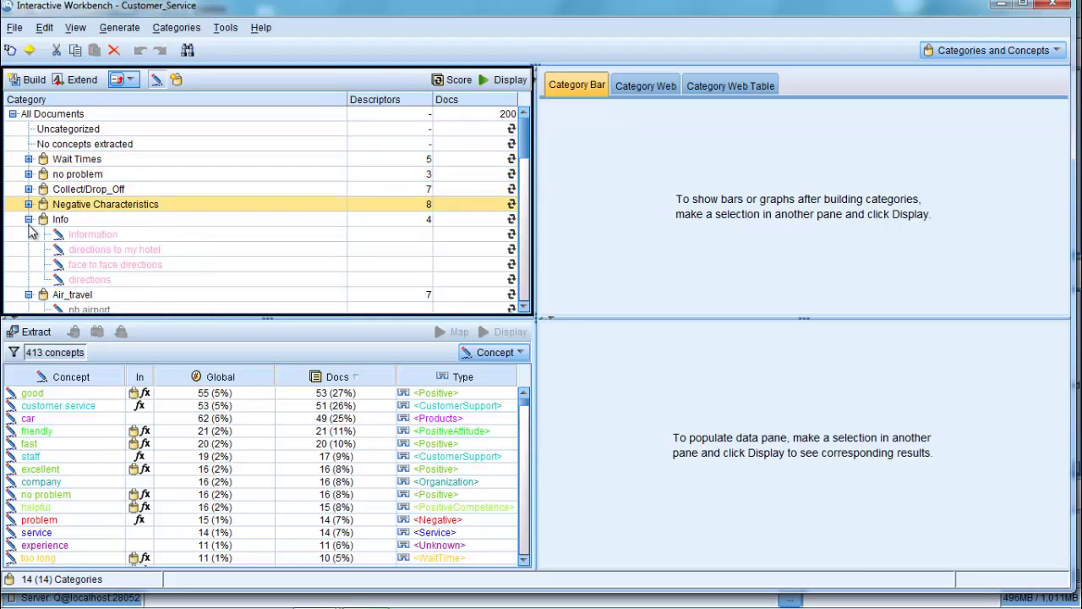
{"action": "left_click", "coordinate": [28, 219]}
{"action": "left_click", "coordinate": [28, 234]}
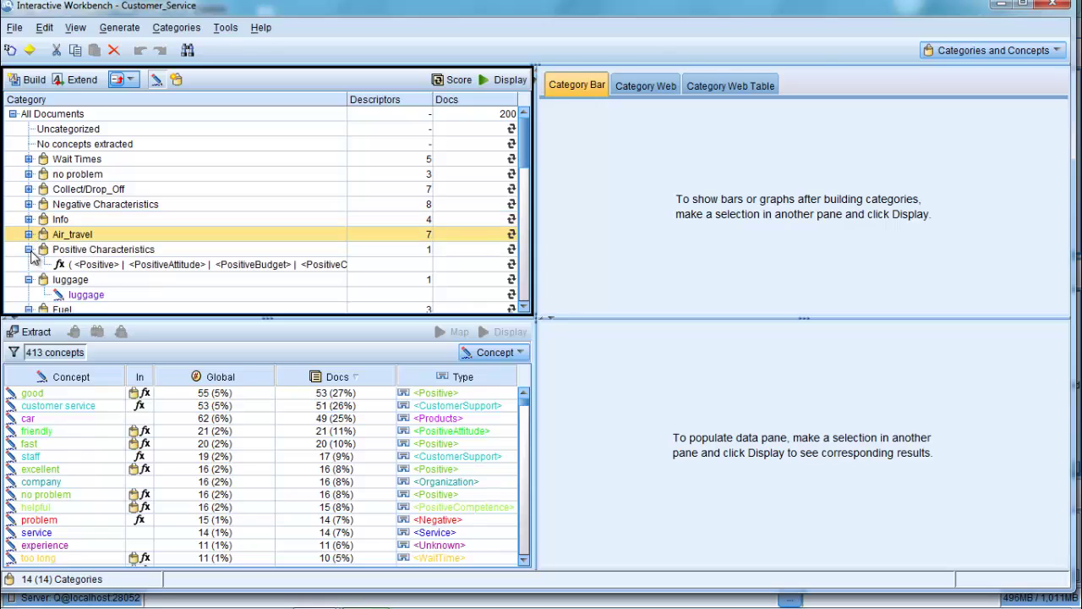
{"action": "left_click", "coordinate": [28, 249]}
{"action": "left_click", "coordinate": [28, 264]}
{"action": "left_click", "coordinate": [28, 279]}
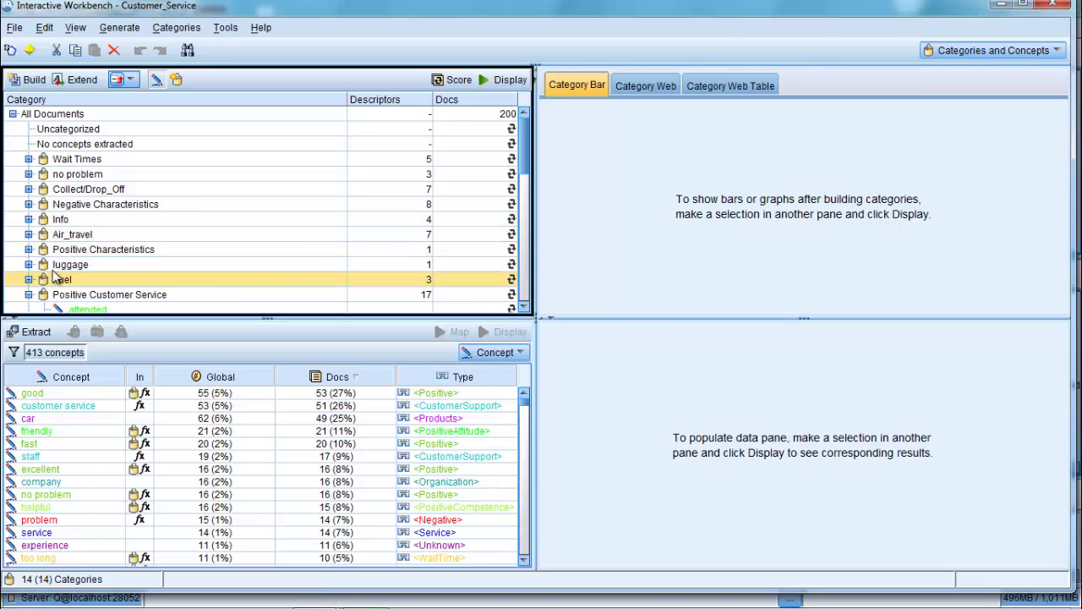
{"action": "left_click", "coordinate": [28, 294]}
- Collapse Upgrade, Negative Customer Service, Positive Pricing and Negative Pricing, then return to the top
{"action": "scroll", "coordinate": [42, 275], "scroll_direction": "down", "scroll_amount": 1}
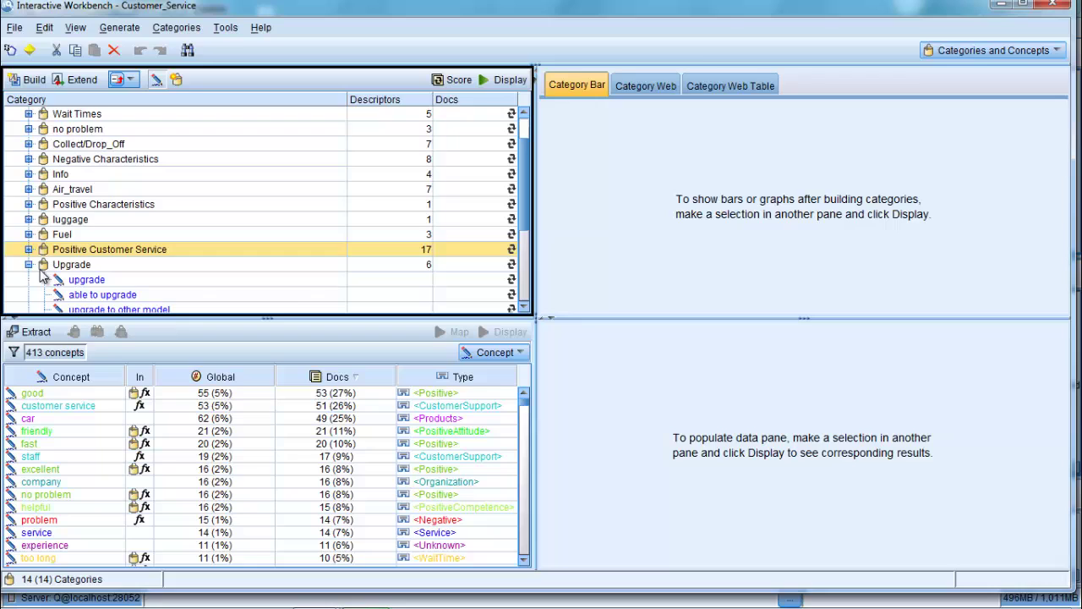
{"action": "left_click", "coordinate": [28, 264]}
{"action": "scroll", "coordinate": [30, 269], "scroll_direction": "down", "scroll_amount": 1}
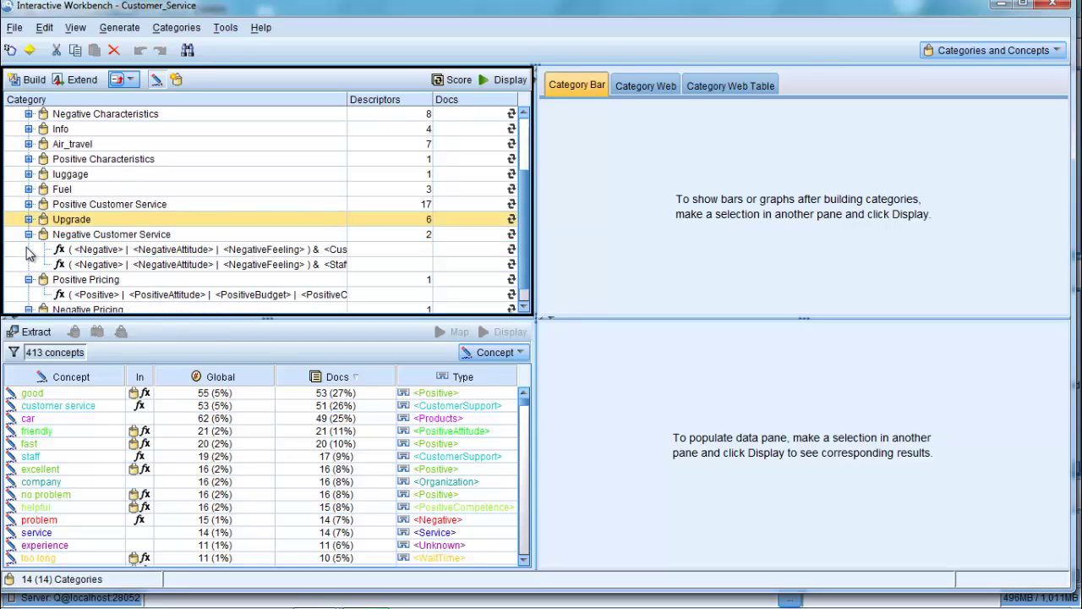
{"action": "left_click", "coordinate": [28, 234]}
{"action": "left_click", "coordinate": [29, 259]}
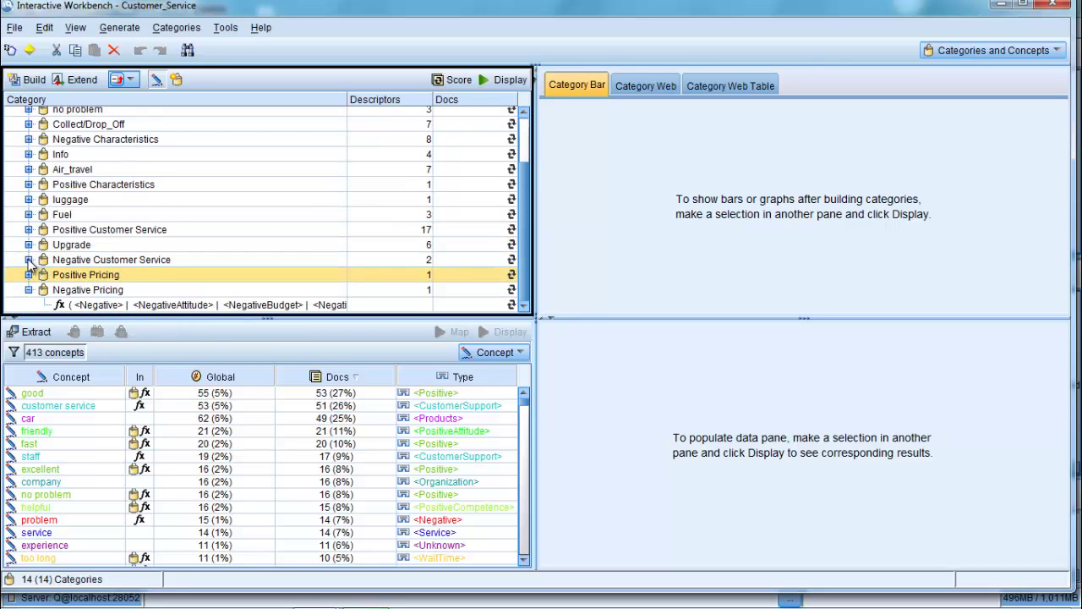
{"action": "left_click", "coordinate": [28, 290]}
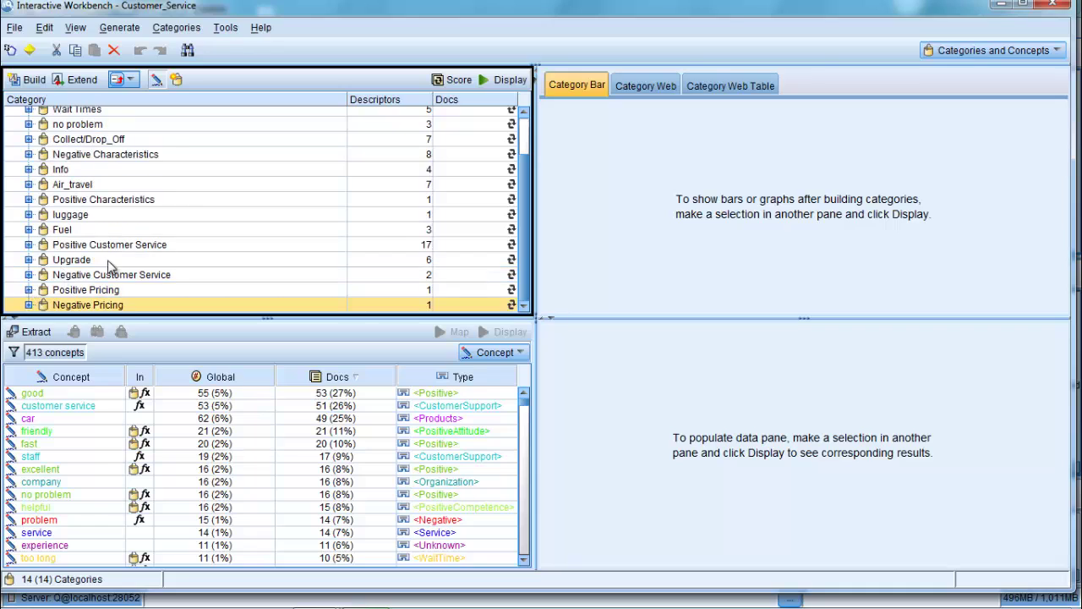
{"action": "scroll", "coordinate": [61, 185], "scroll_direction": "up", "scroll_amount": 1}
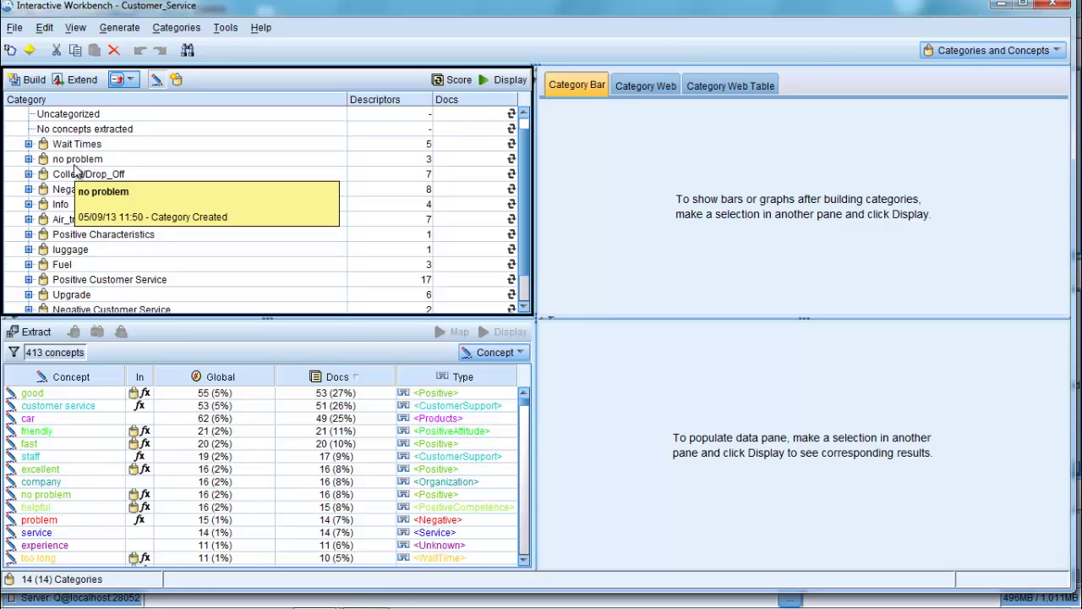
- Score the categories, sort by Docs descending, and select Positive Customer Service (117)
{"action": "left_click", "coordinate": [459, 79]}
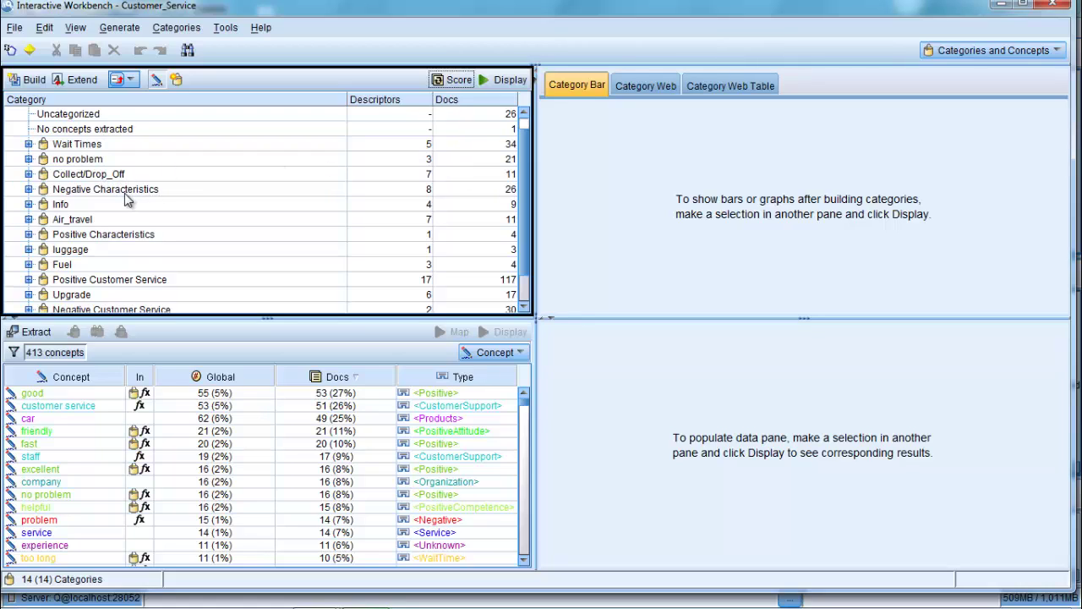
{"action": "left_click", "coordinate": [478, 100]}
{"action": "left_click", "coordinate": [477, 101]}
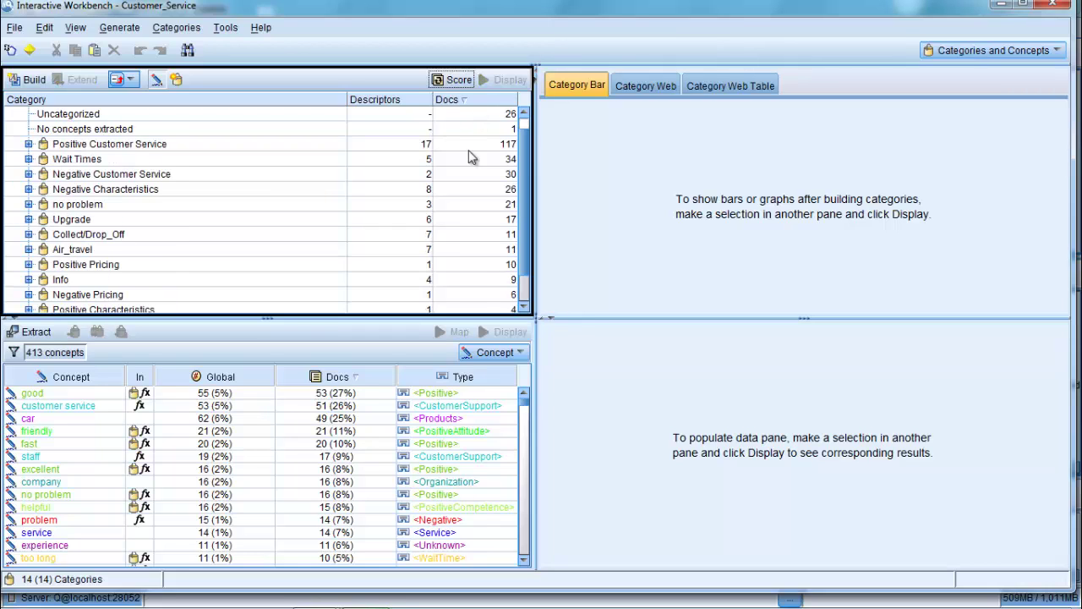
{"action": "left_click", "coordinate": [66, 148]}
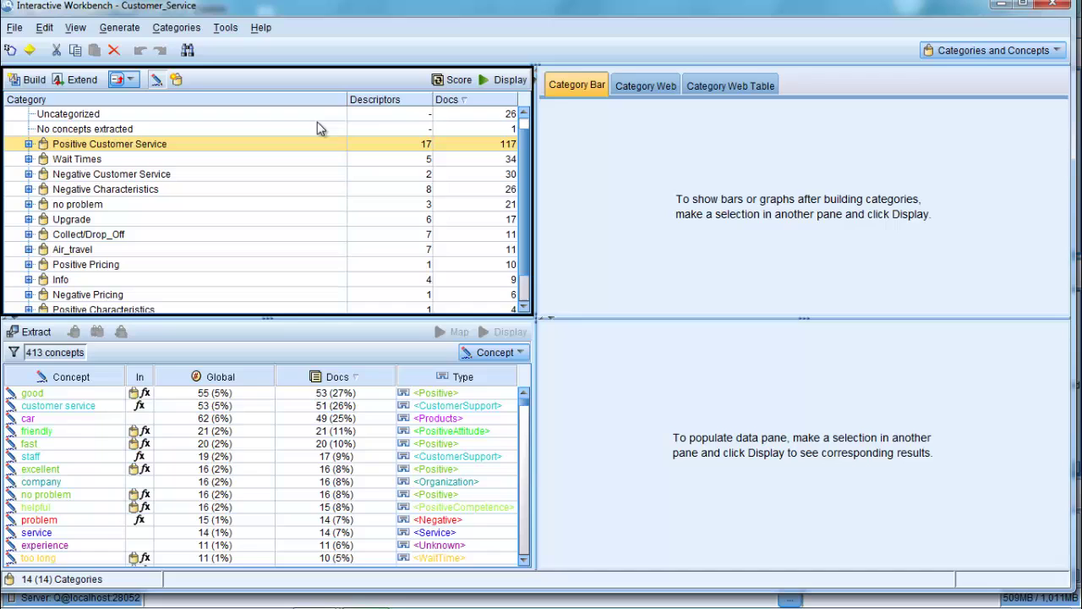
- Display the Positive Customer Service chart and responses, generate the category model, and exit the workbench
{"action": "left_click", "coordinate": [519, 85]}
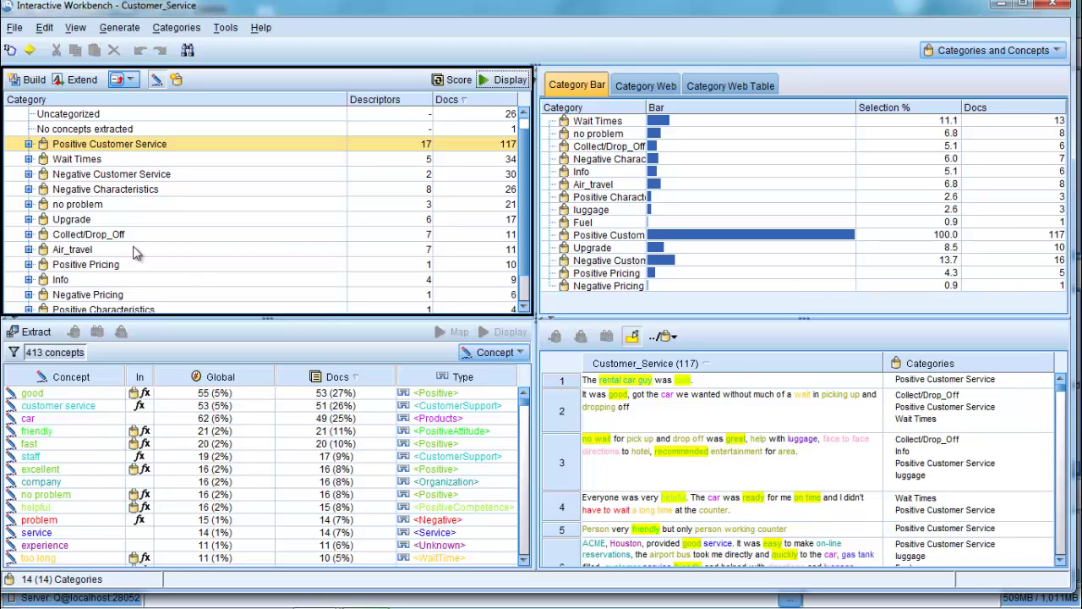
{"action": "left_click", "coordinate": [31, 50]}
{"action": "left_click", "coordinate": [1048, 7]}
- Confirm closing the session and place the Customer_Service model nugget below Prebuilt
{"action": "left_click", "coordinate": [423, 298]}
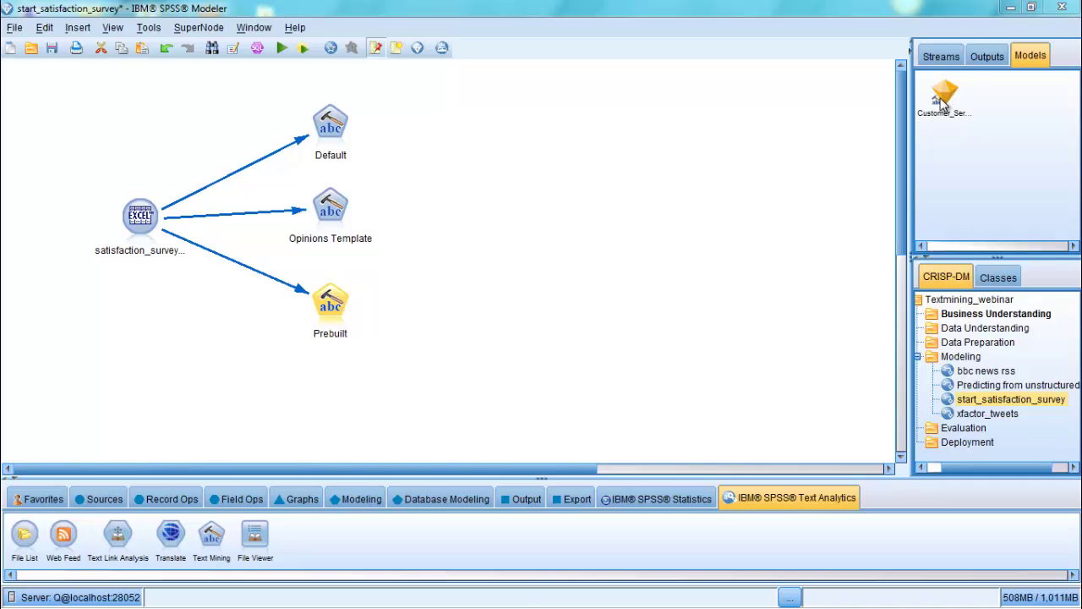
{"action": "left_click", "coordinate": [945, 101]}
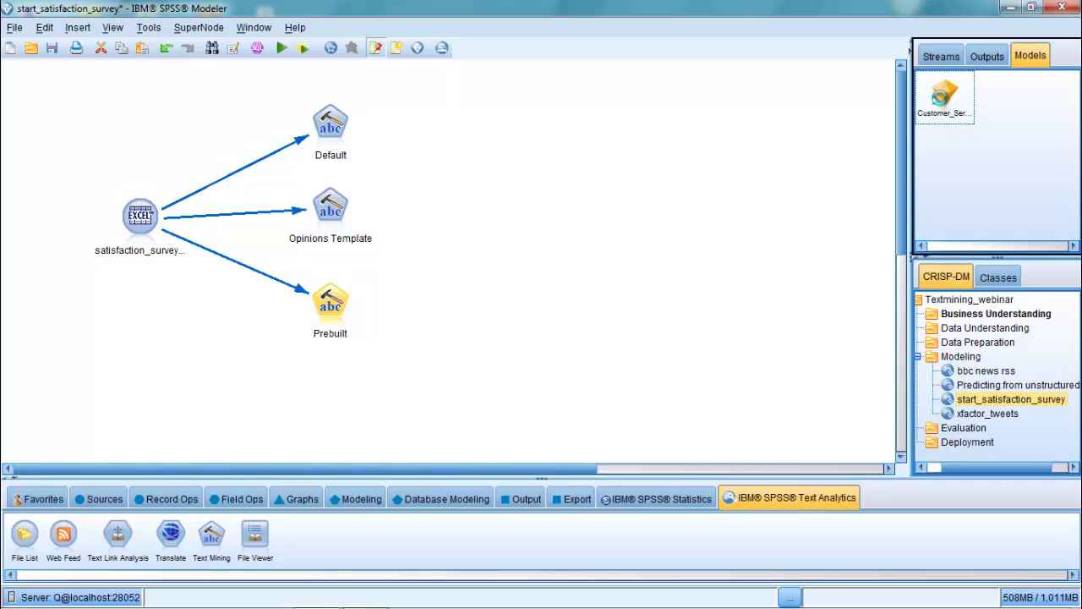
{"action": "double_click", "coordinate": [945, 101]}
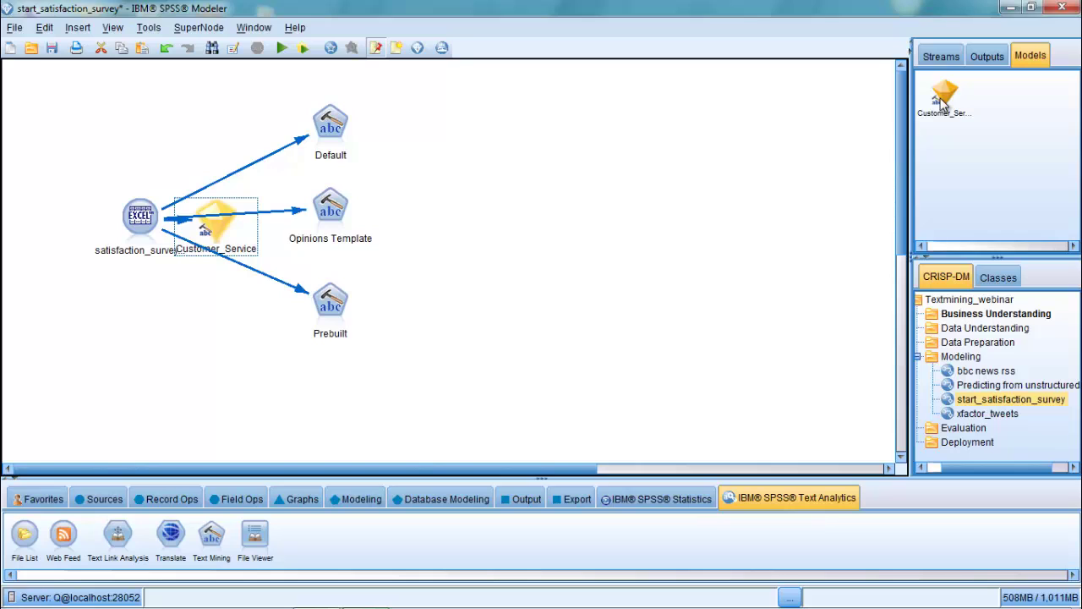
{"action": "left_click_drag", "start_coordinate": [218, 226], "coordinate": [321, 384]}
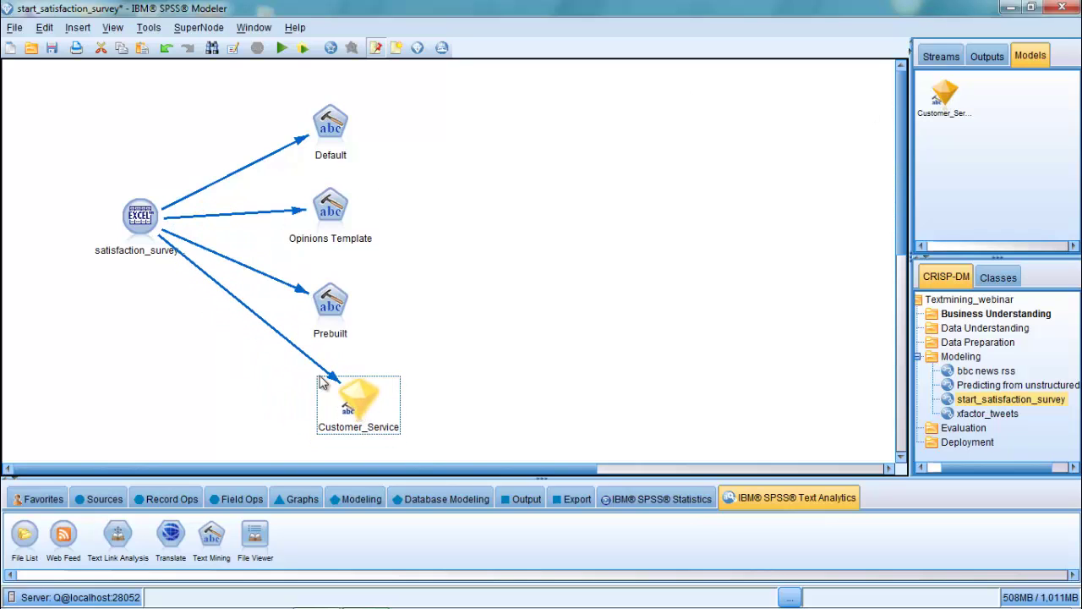
- Remove the survey link into the nugget and connect the User Input node to it
{"action": "right_click", "coordinate": [306, 355]}
{"action": "key", "text": "Escape"}
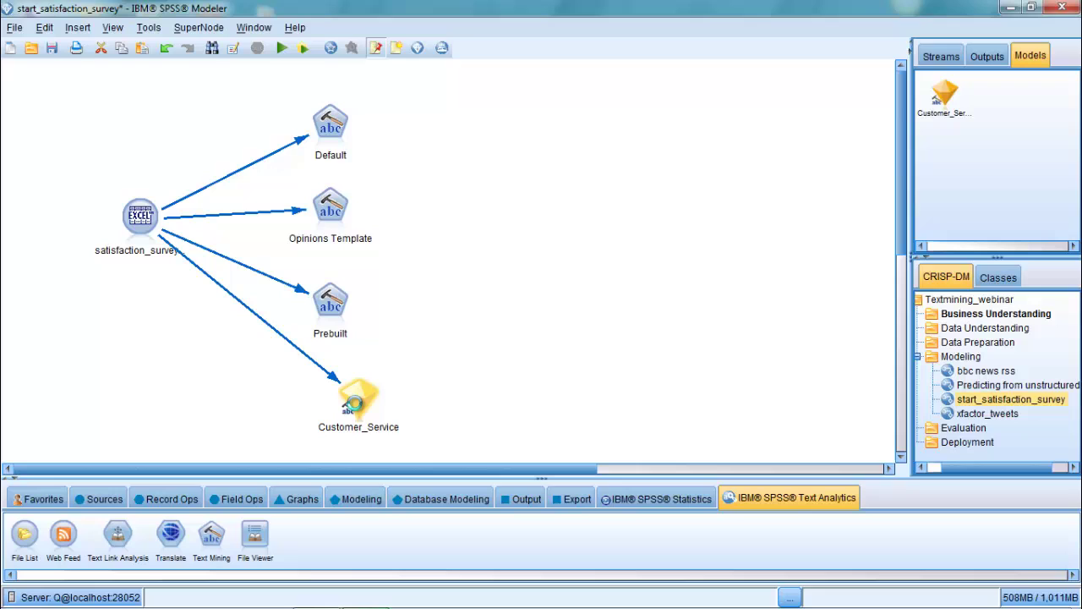
{"action": "left_click", "coordinate": [355, 410]}
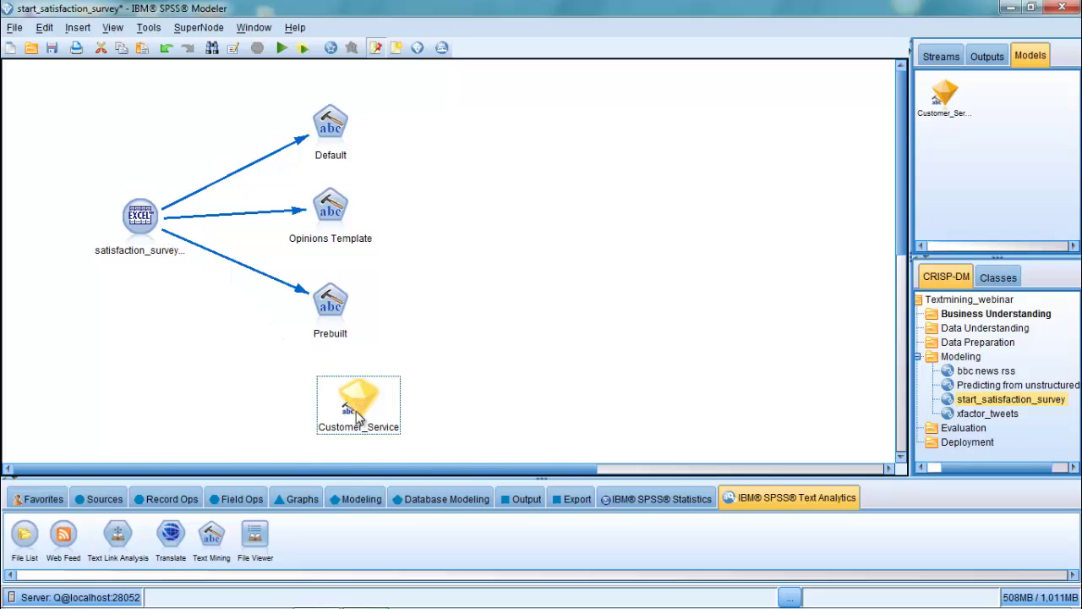
{"action": "left_click_drag", "start_coordinate": [355, 410], "coordinate": [384, 410]}
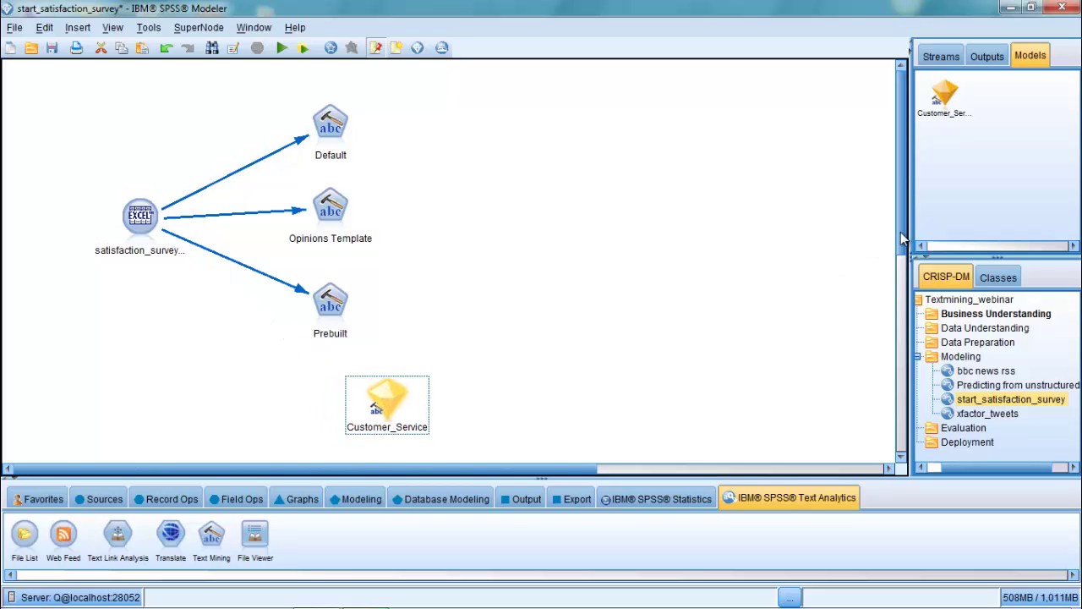
{"action": "left_click_drag", "start_coordinate": [902, 239], "coordinate": [902, 279]}
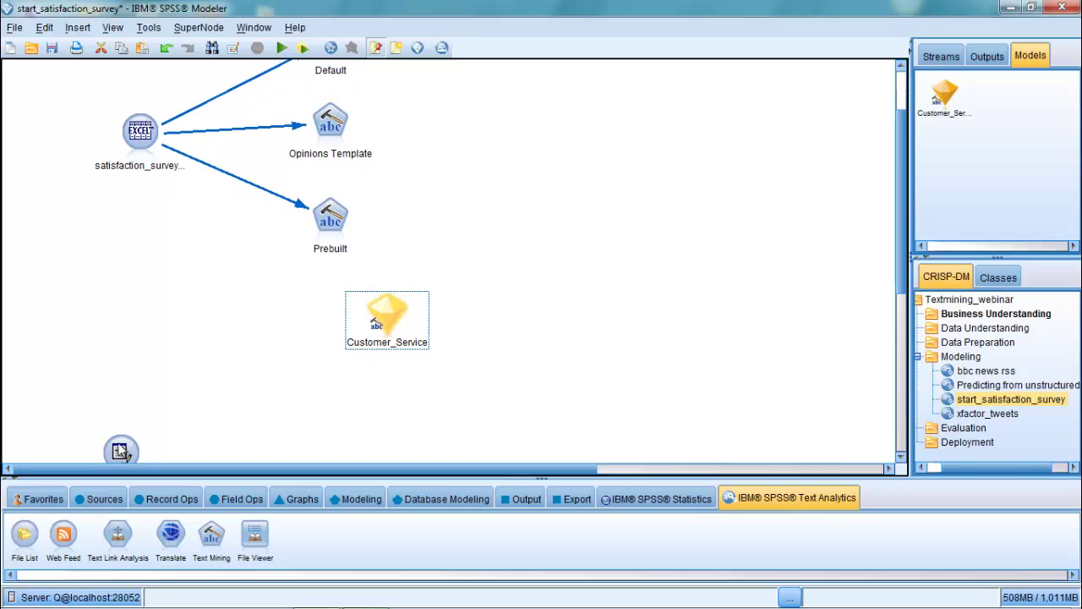
{"action": "left_click_drag", "start_coordinate": [121, 453], "coordinate": [330, 287]}
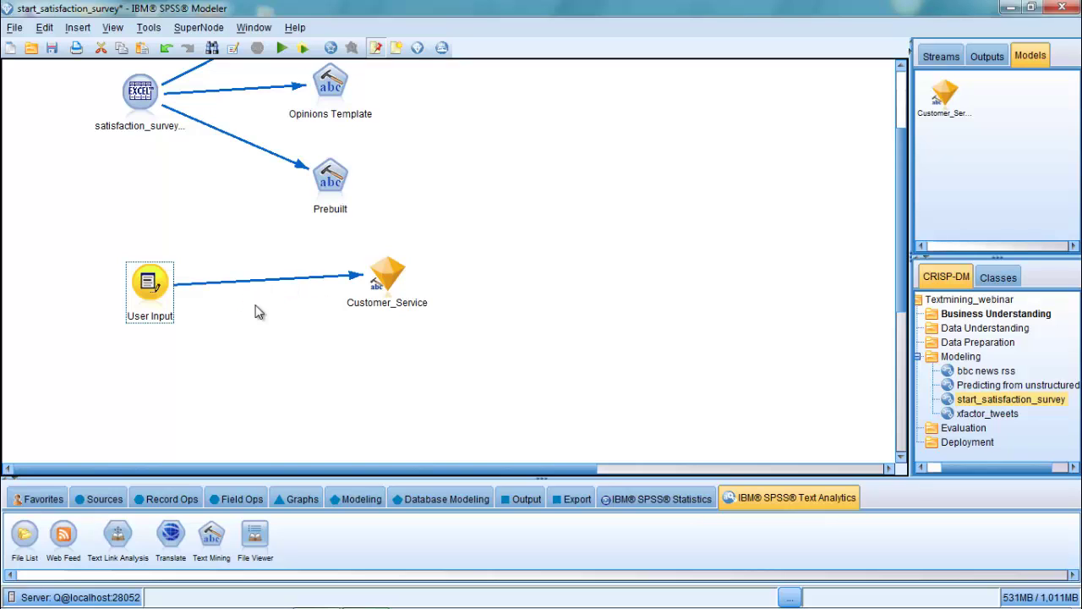
{"action": "right_click", "coordinate": [155, 286]}
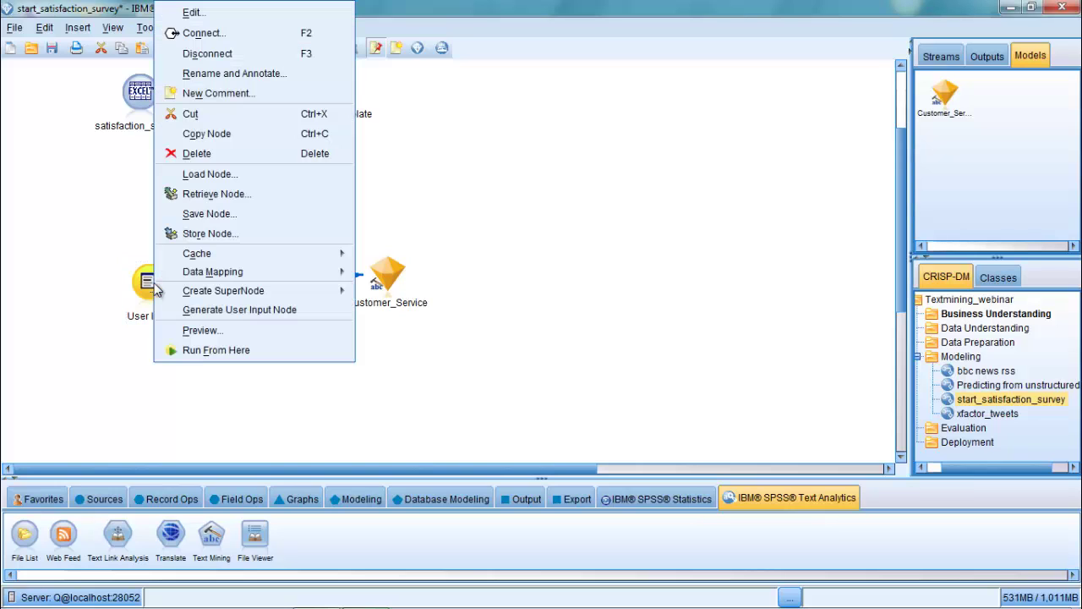
{"action": "left_click", "coordinate": [194, 13]}
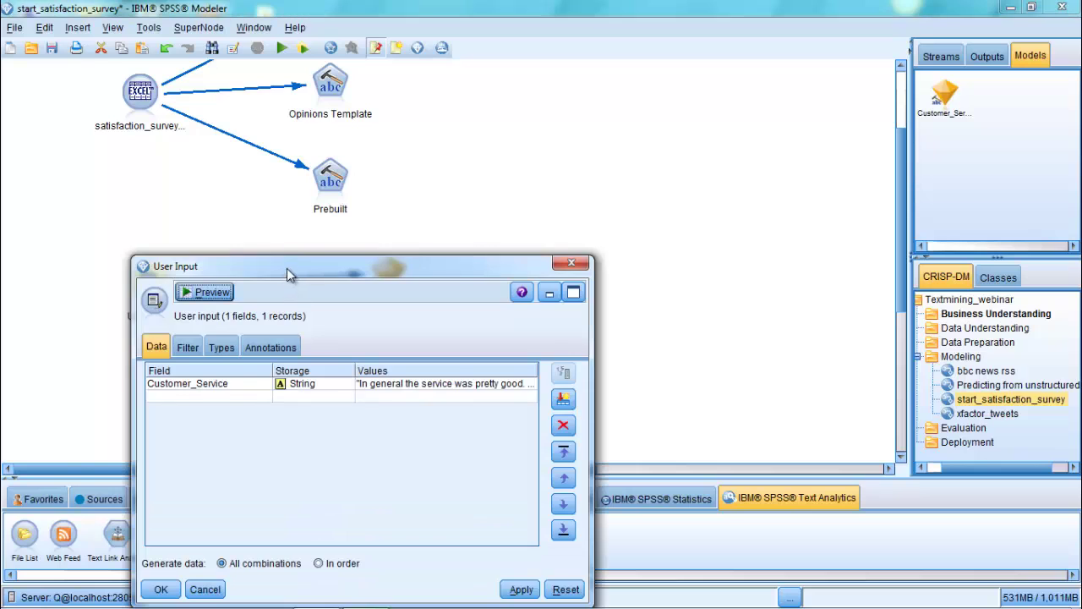
{"action": "left_click_drag", "start_coordinate": [289, 269], "coordinate": [243, 149]}
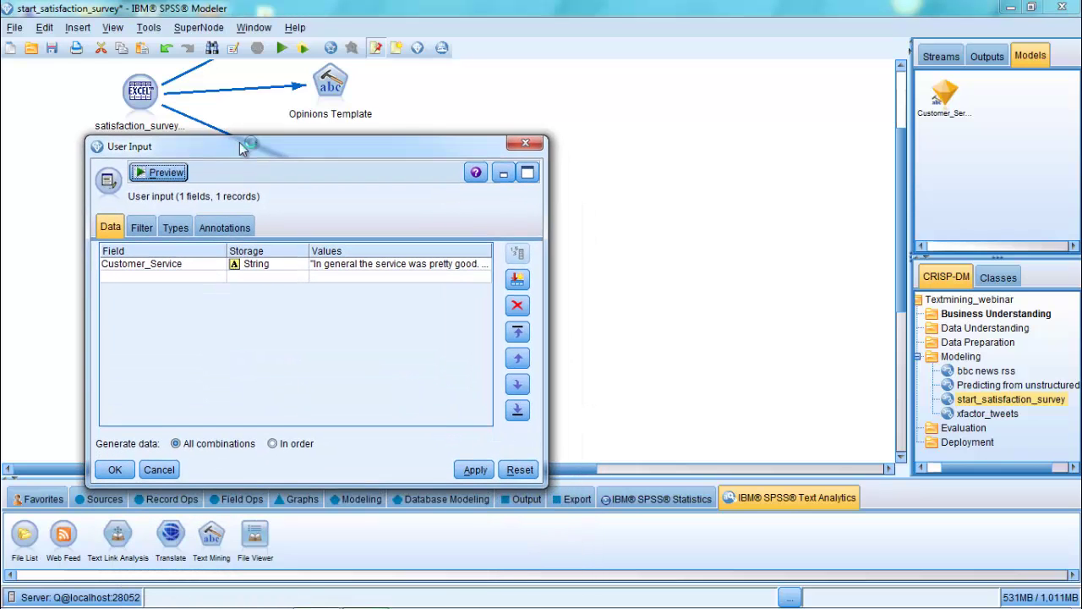
{"action": "left_click", "coordinate": [167, 175]}
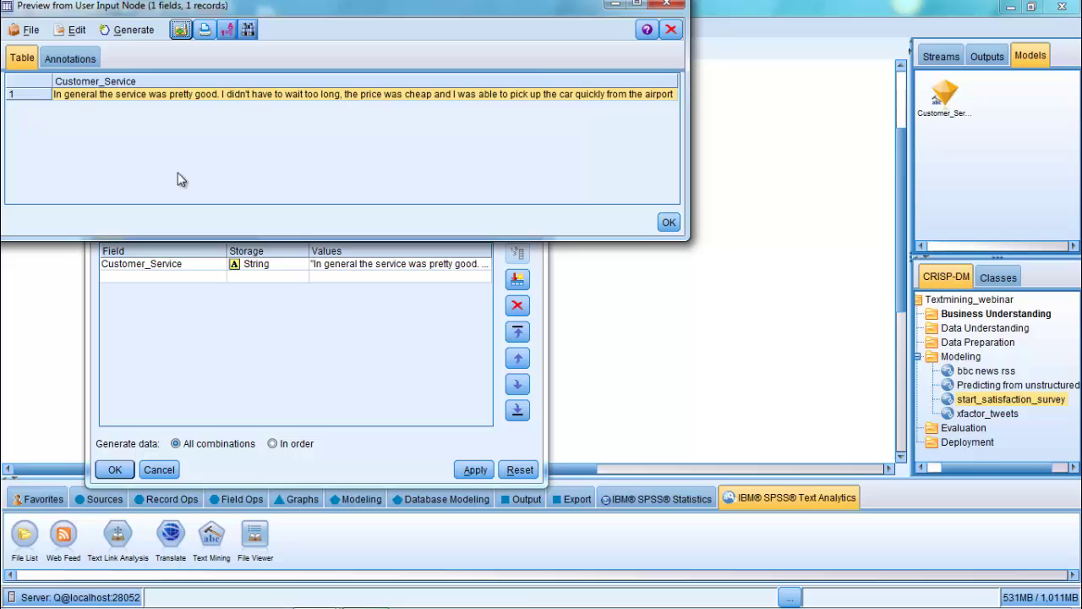
{"action": "left_click", "coordinate": [660, 7]}
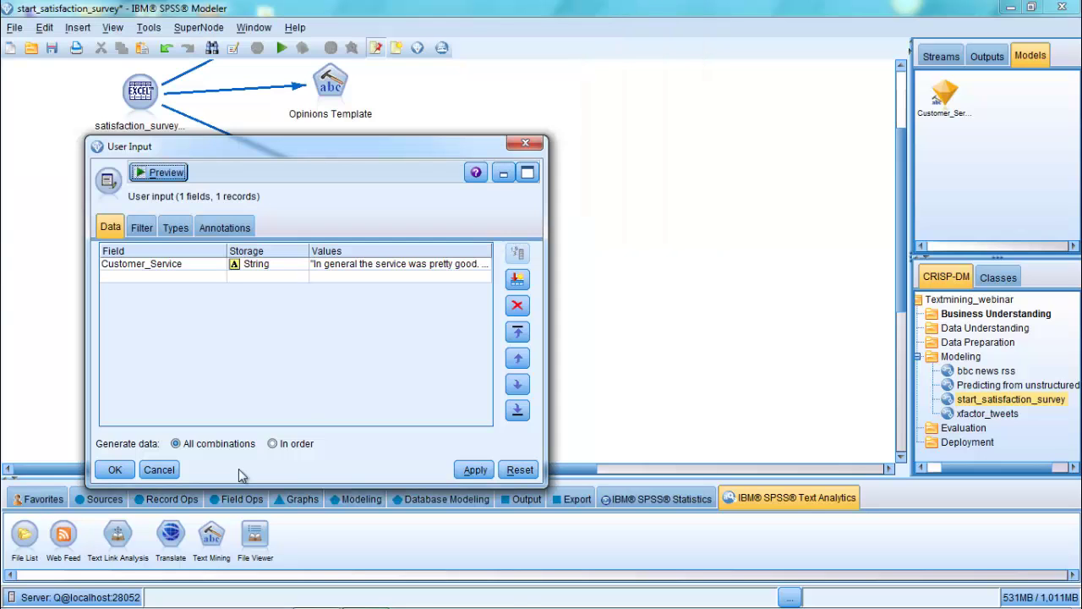
{"action": "left_click", "coordinate": [116, 470]}
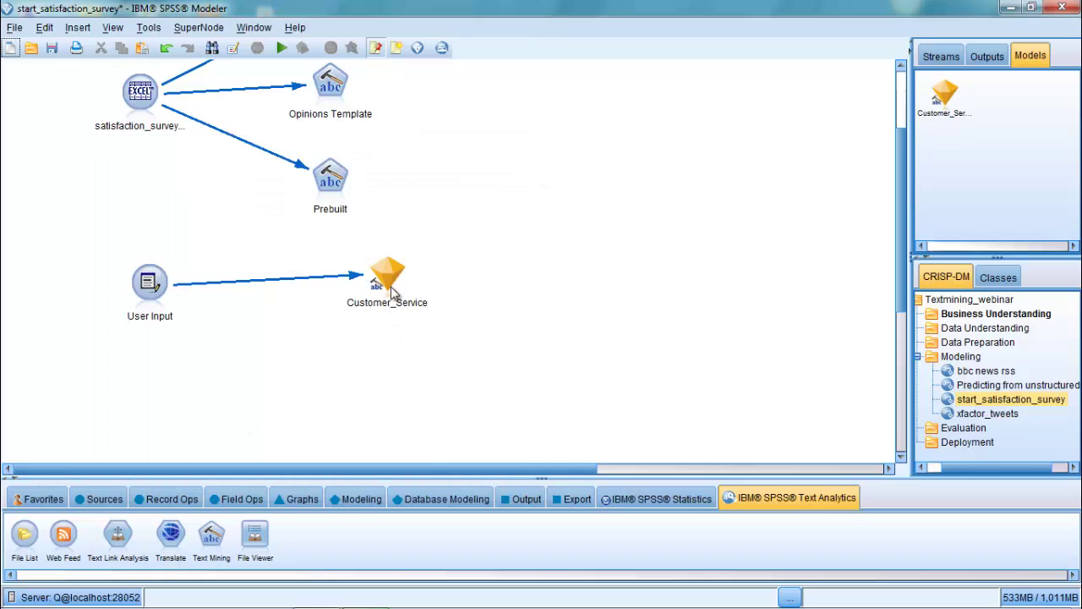
- Add a Table node after the Customer_Service nugget and run it to score the record
{"action": "left_click", "coordinate": [519, 499]}
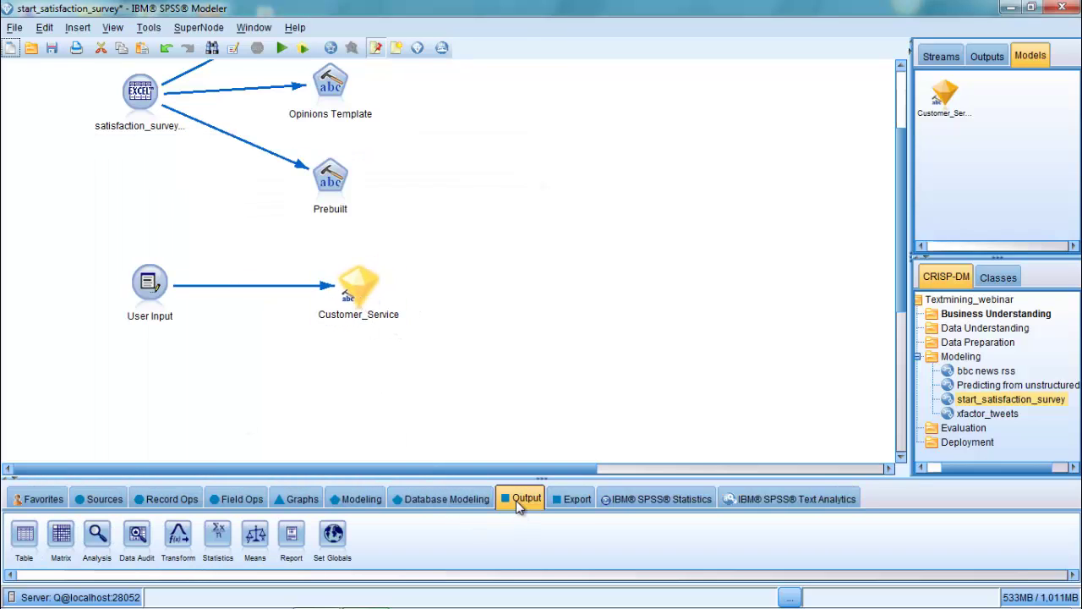
{"action": "double_click", "coordinate": [27, 533]}
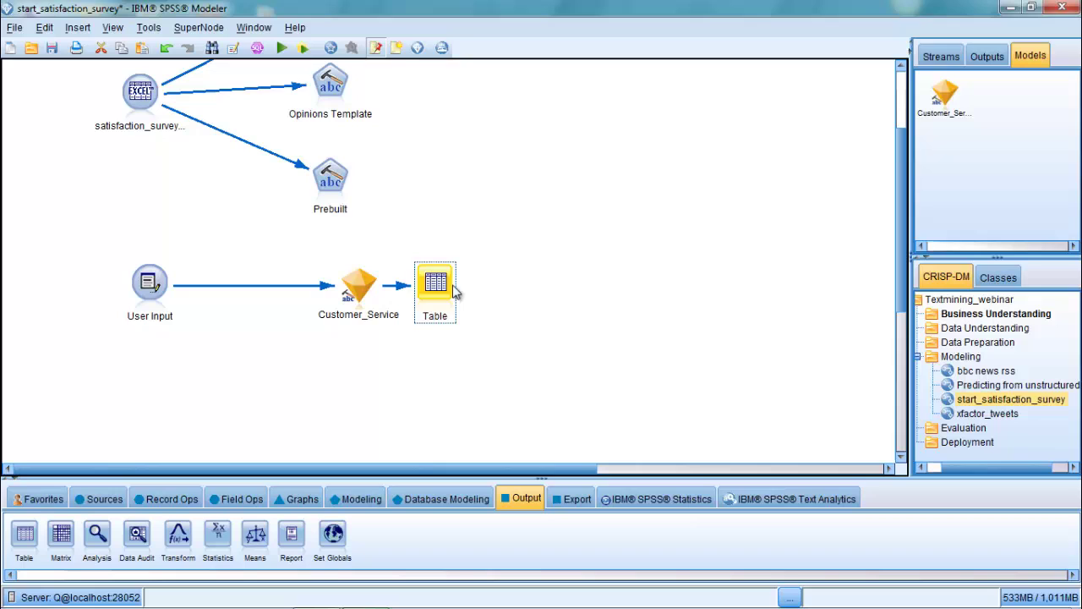
{"action": "left_click_drag", "start_coordinate": [438, 288], "coordinate": [513, 286]}
{"action": "right_click", "coordinate": [513, 286]}
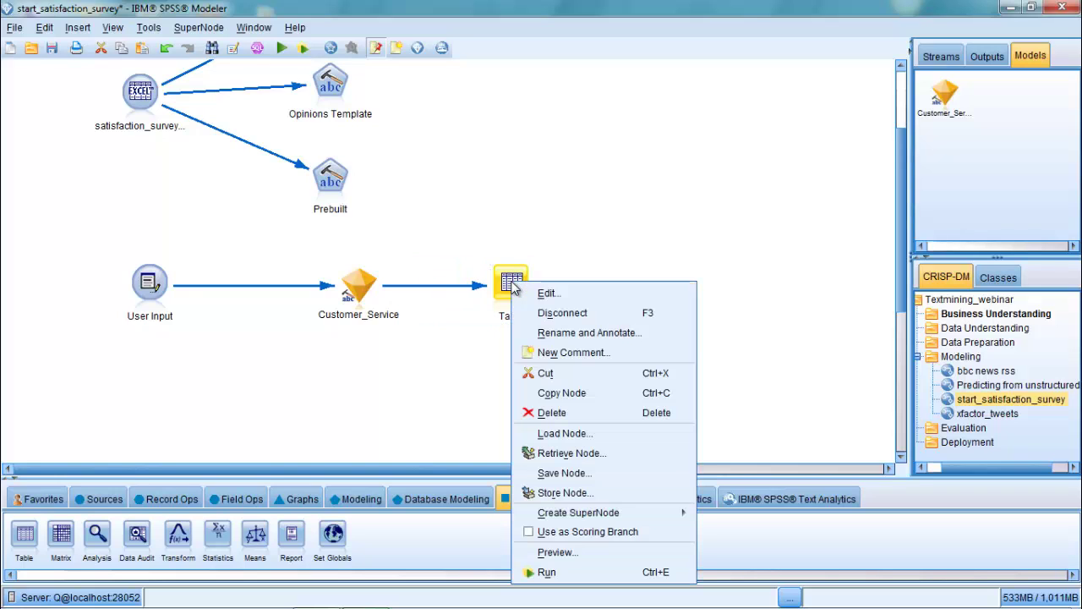
{"action": "left_click", "coordinate": [550, 572]}
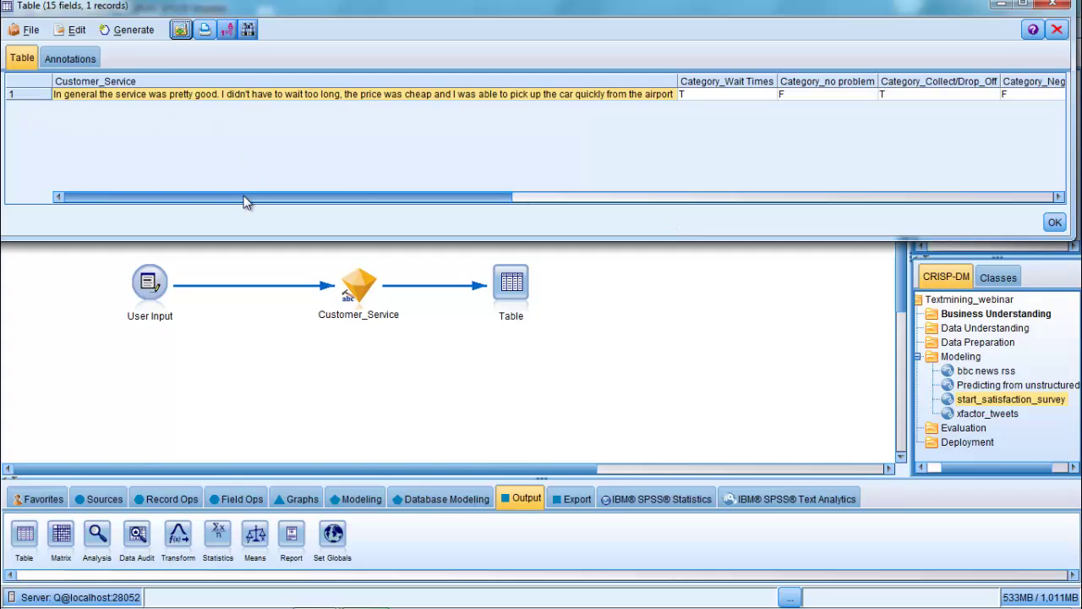
- Scroll across the Category flag columns, such as Wait Times and Air_travel, and back
{"action": "left_click_drag", "start_coordinate": [244, 203], "coordinate": [413, 193]}
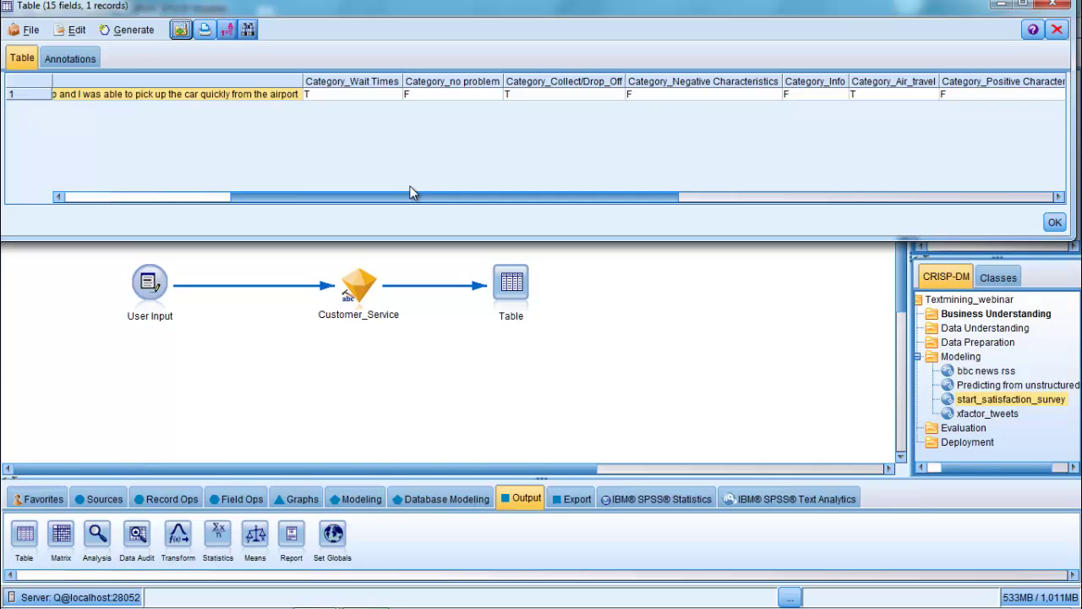
{"action": "left_click_drag", "start_coordinate": [411, 192], "coordinate": [821, 188]}
{"action": "left_click_drag", "start_coordinate": [691, 200], "coordinate": [152, 212]}
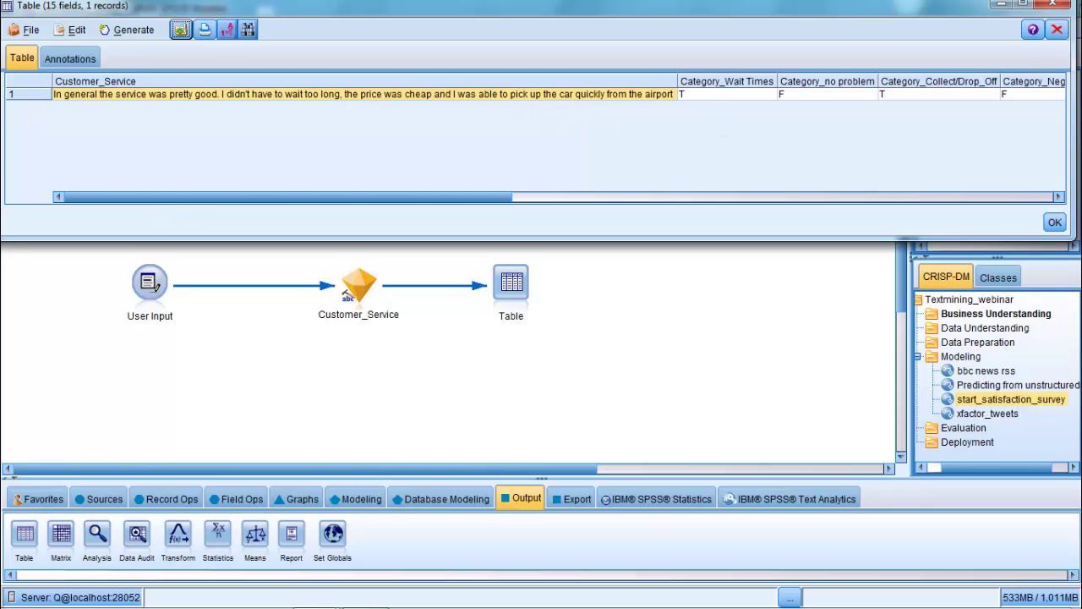
{"action": "left_click", "coordinate": [1071, 6]}
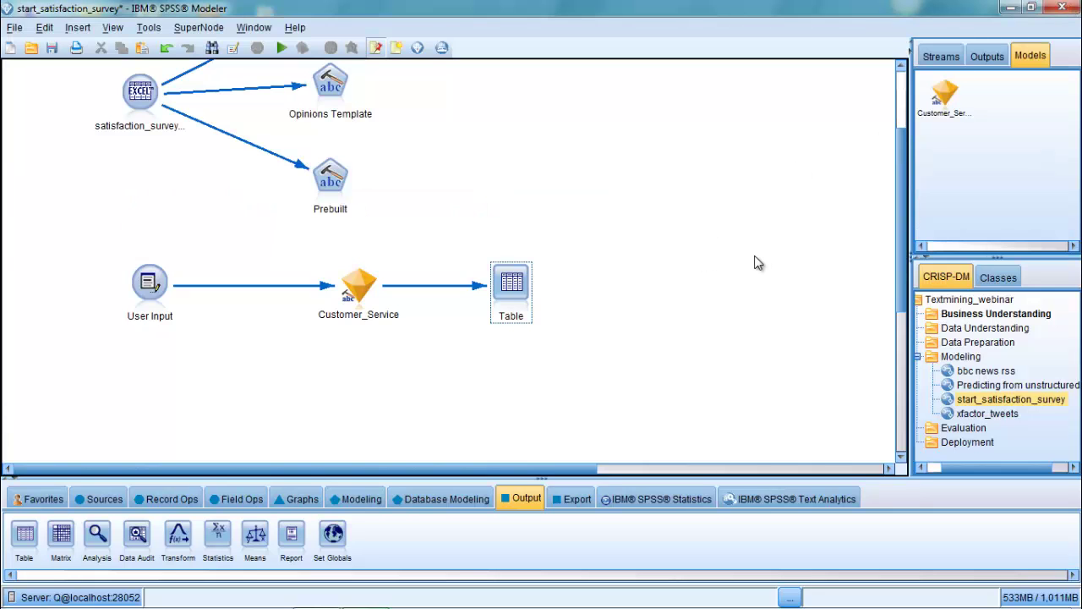